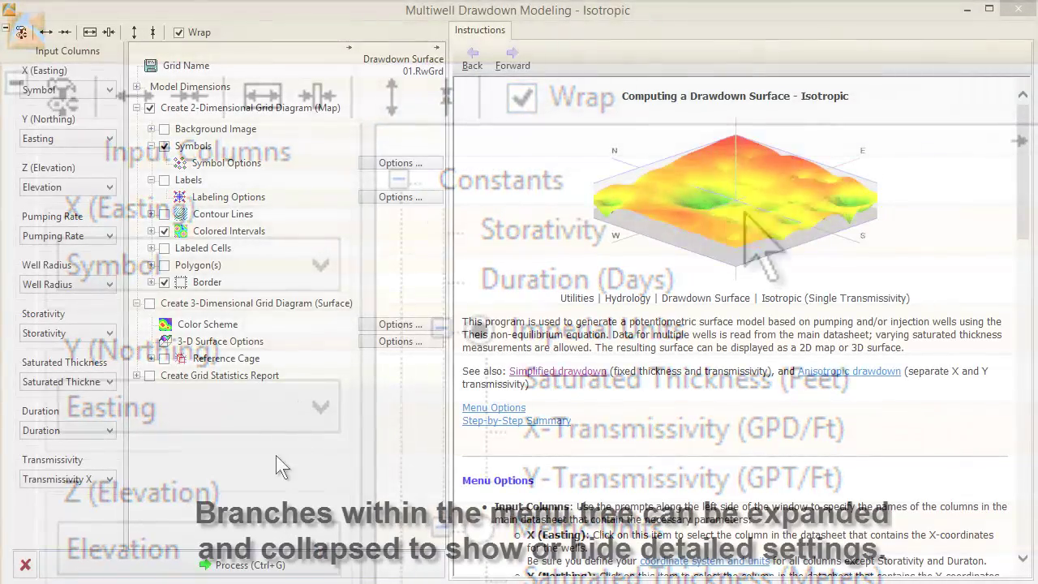
Expand Background Image and Contour Lines, folding away Image Location, Symbols and Labels.
left_click(151, 129)
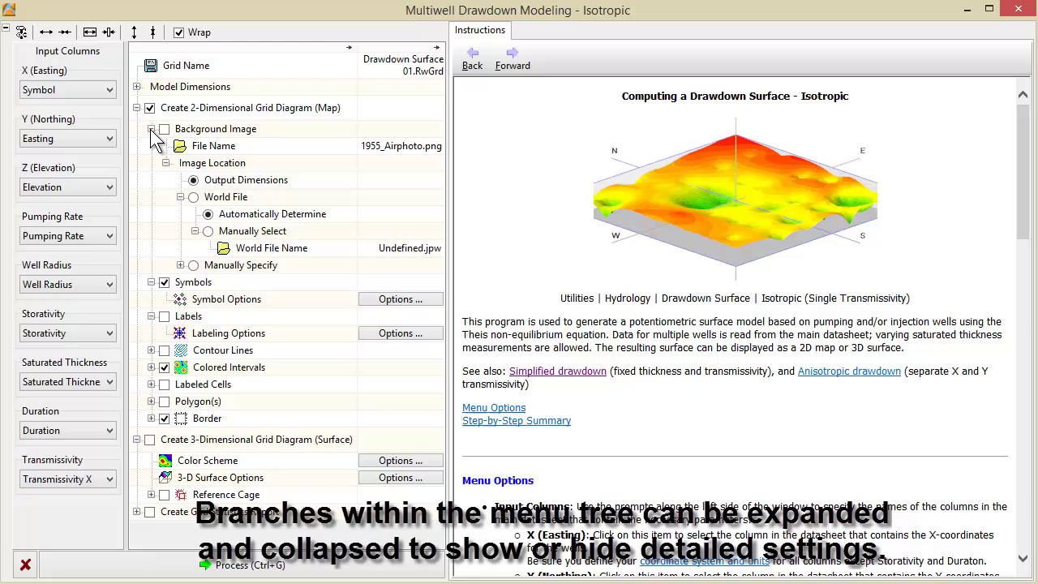
left_click(165, 162)
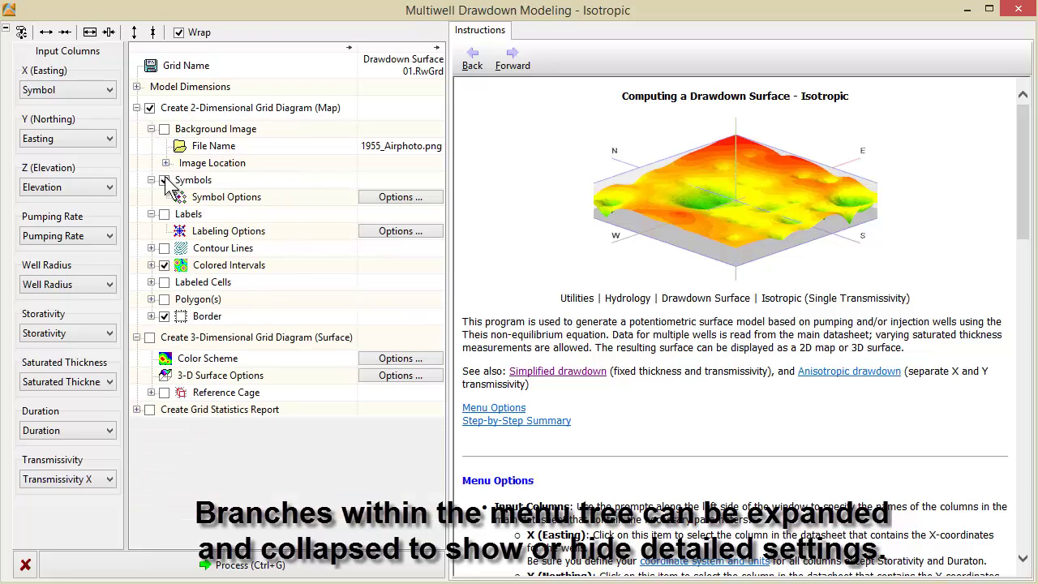
left_click(151, 180)
left_click(151, 197)
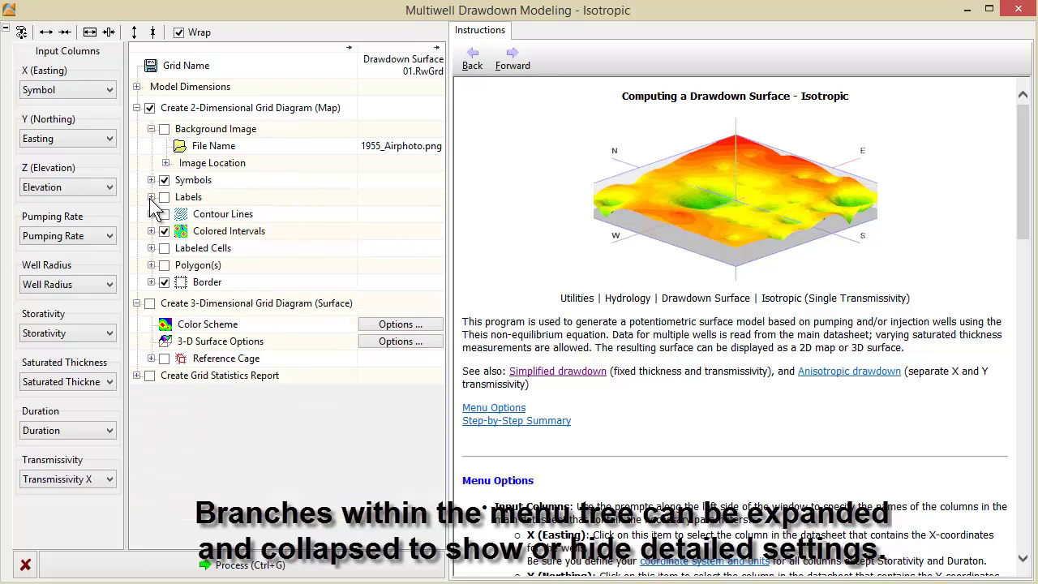
left_click(151, 214)
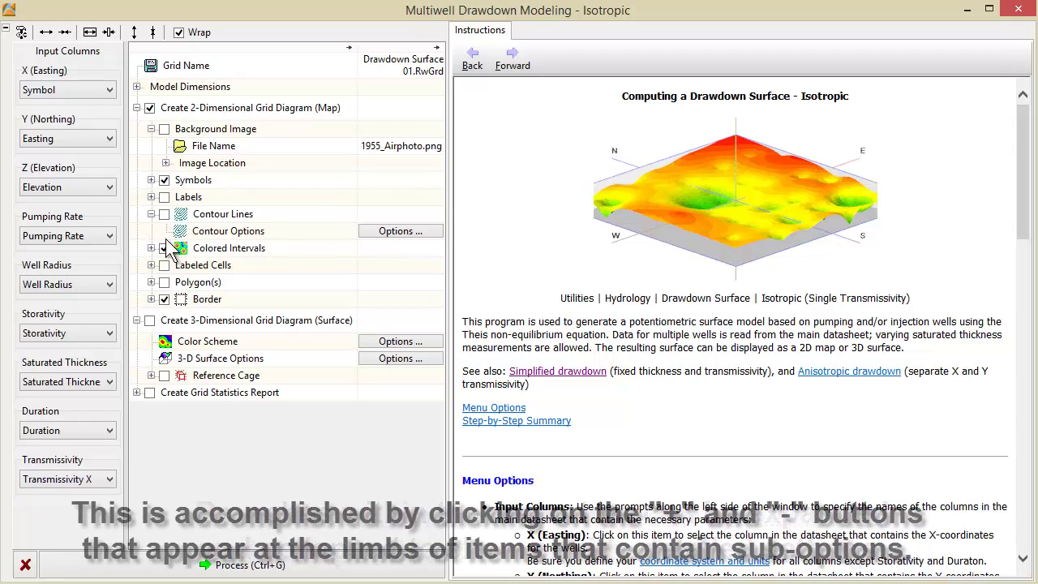
Unfold Colored Intervals, Colorization Method and Skip Low/High Values, briefly checking Classification.
left_click(151, 248)
left_click(165, 282)
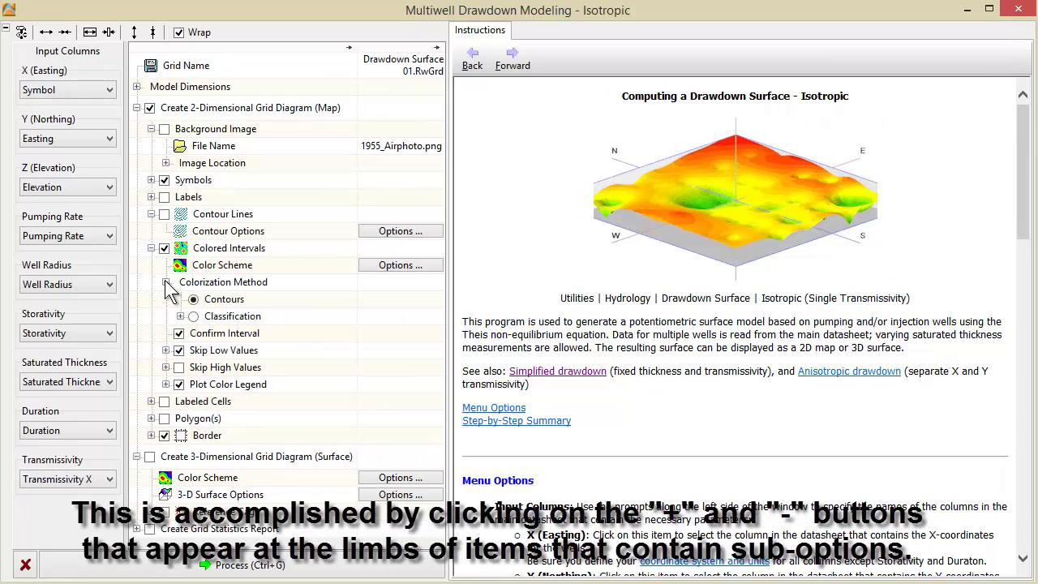
left_click(180, 316)
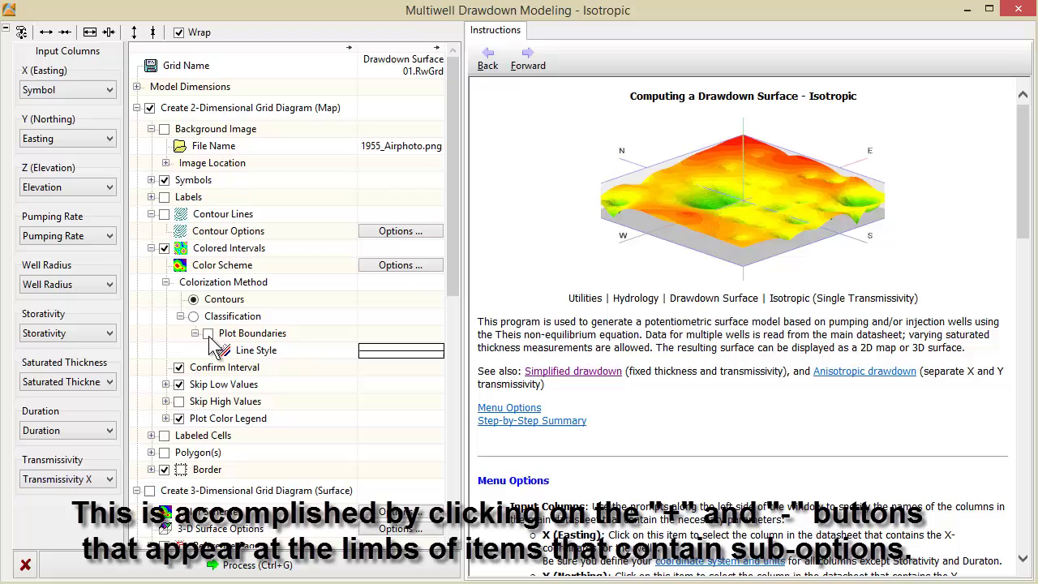
left_click(180, 316)
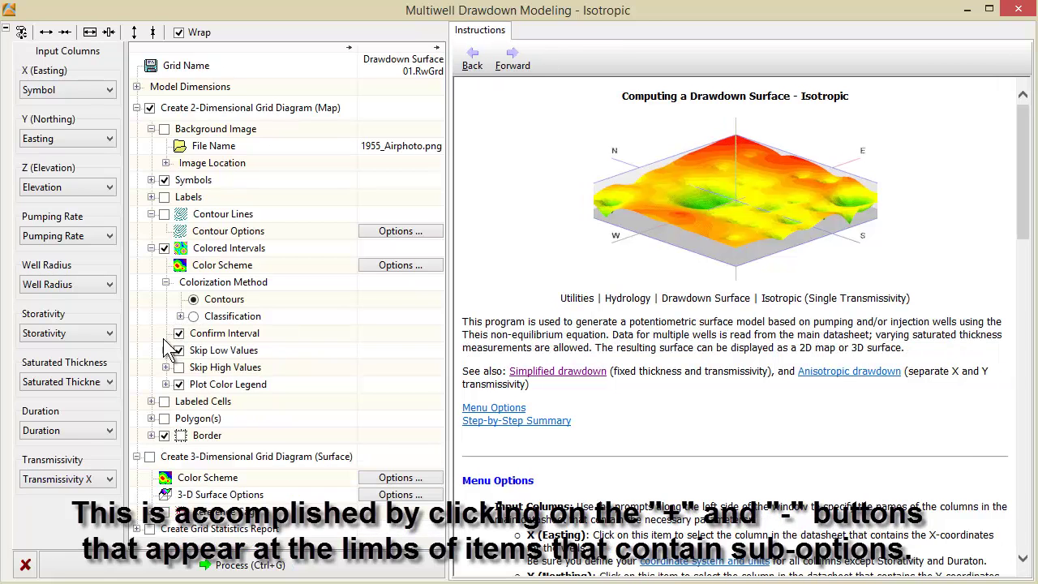
left_click(165, 350)
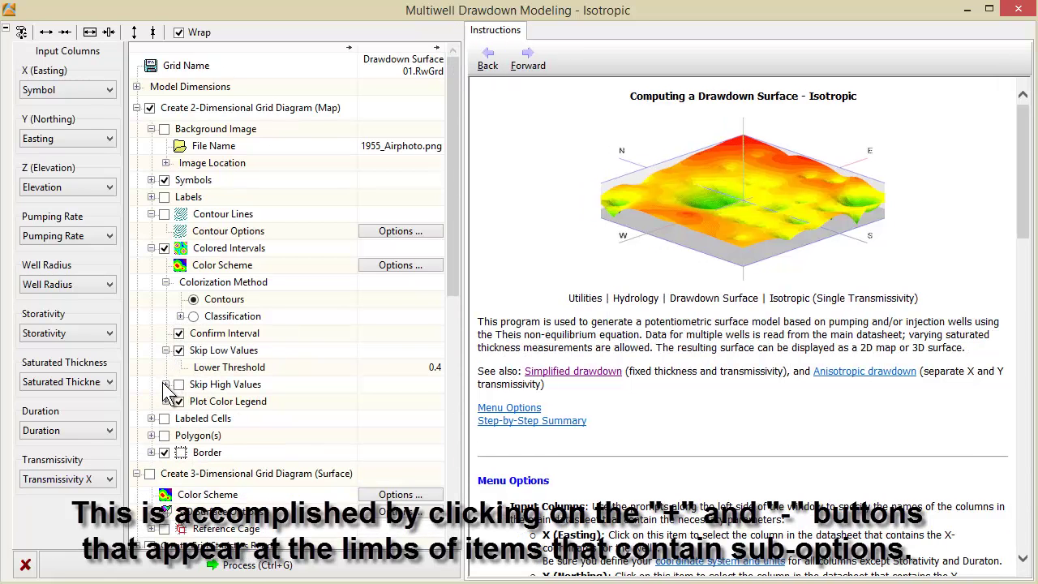
left_click(166, 385)
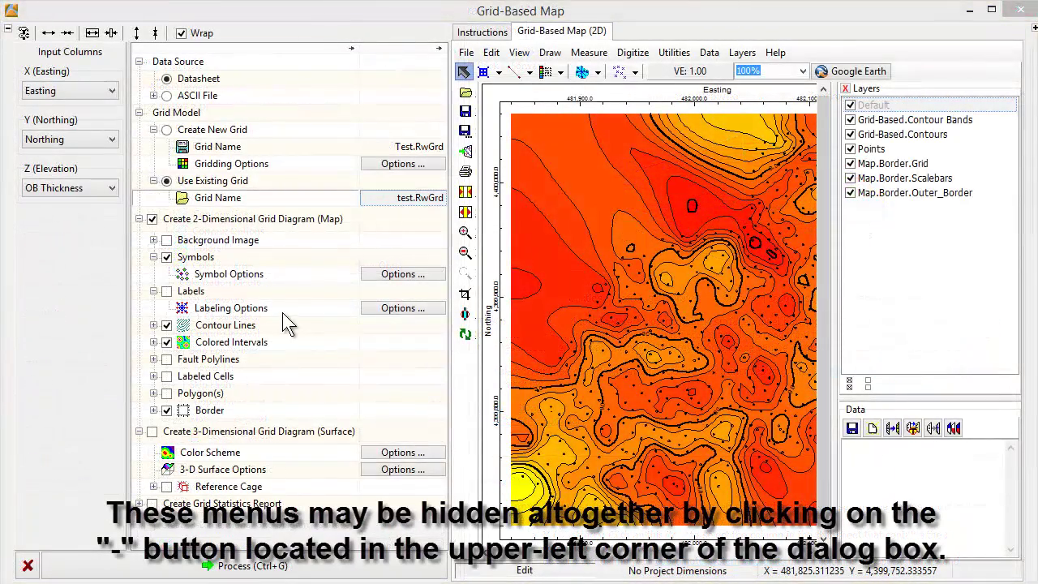
Toggle the option panels off and on repeatedly, ending hidden so the map fills the window.
left_click(8, 33)
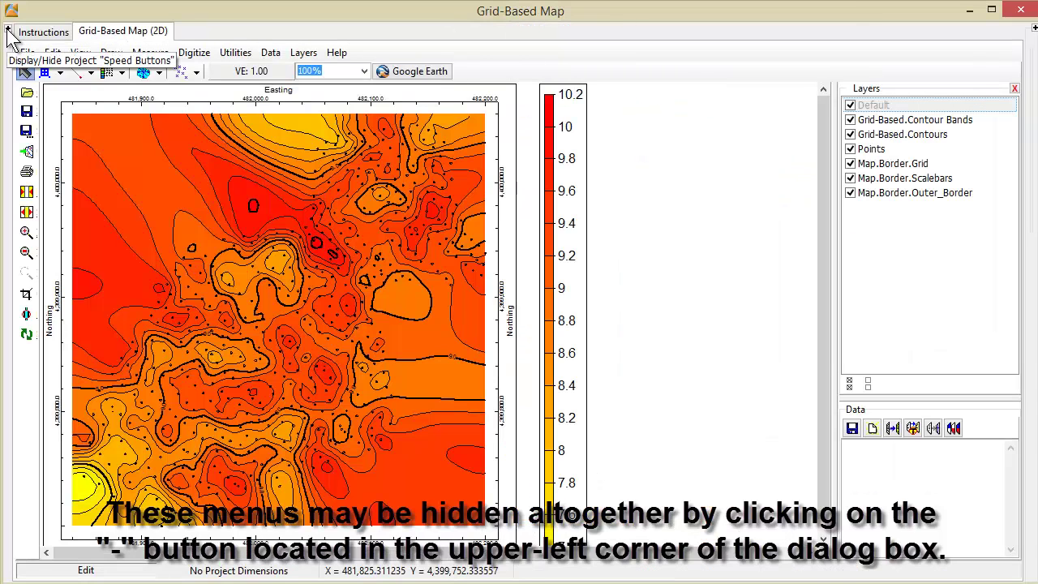
left_click(9, 31)
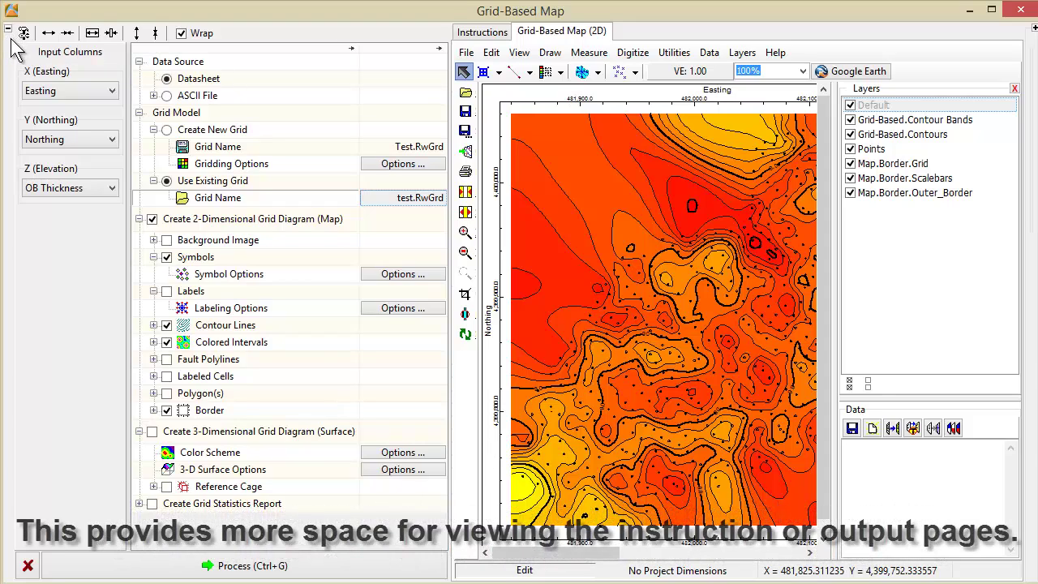
left_click(8, 32)
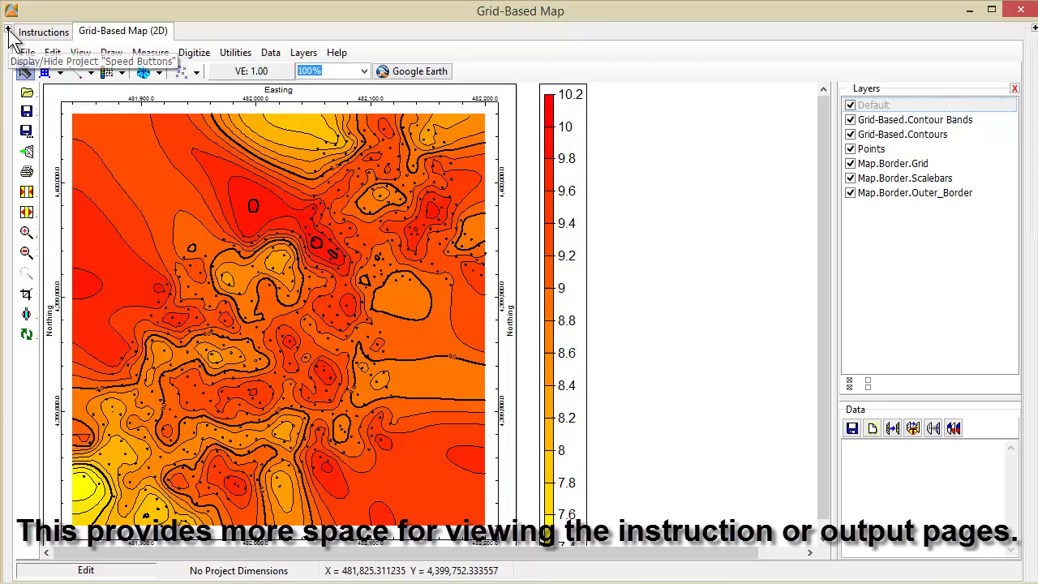
left_click(8, 30)
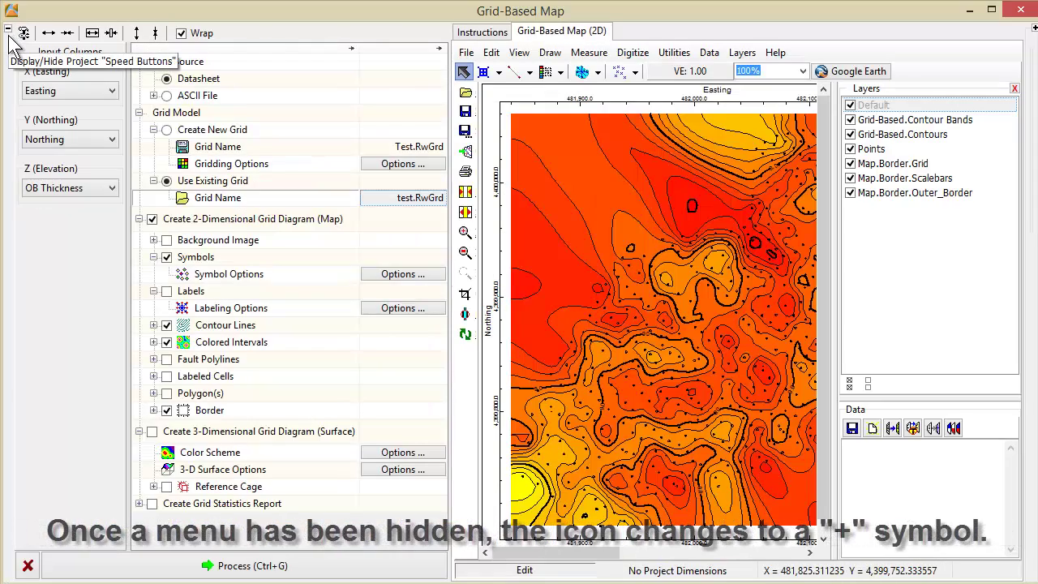
left_click(8, 33)
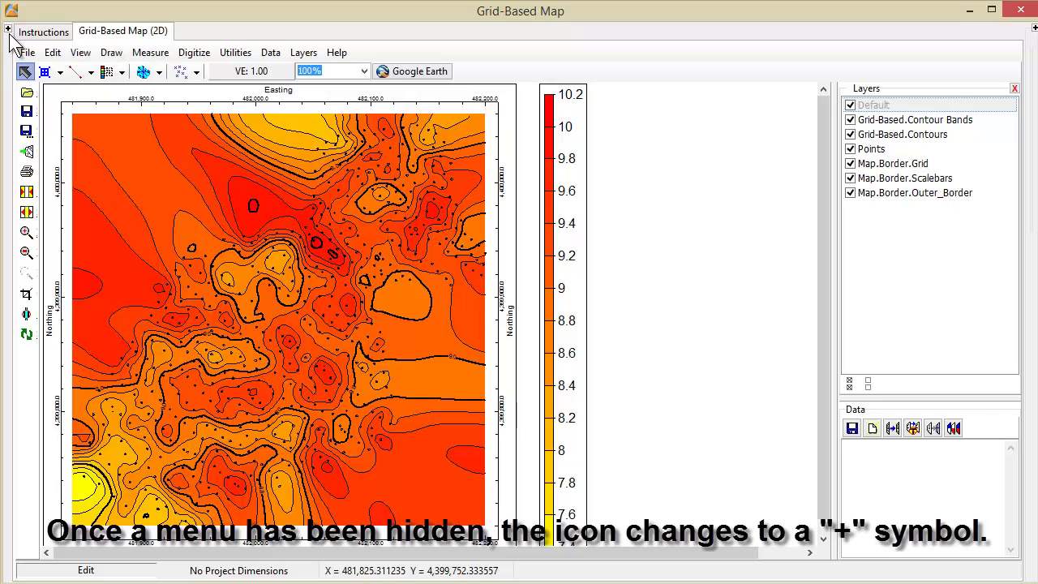
left_click(8, 31)
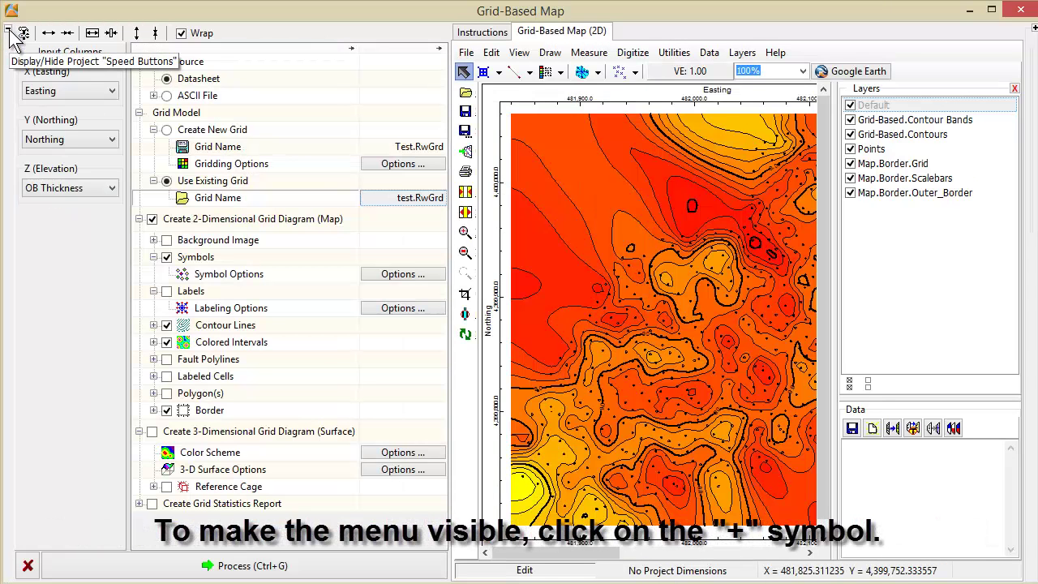
left_click(8, 33)
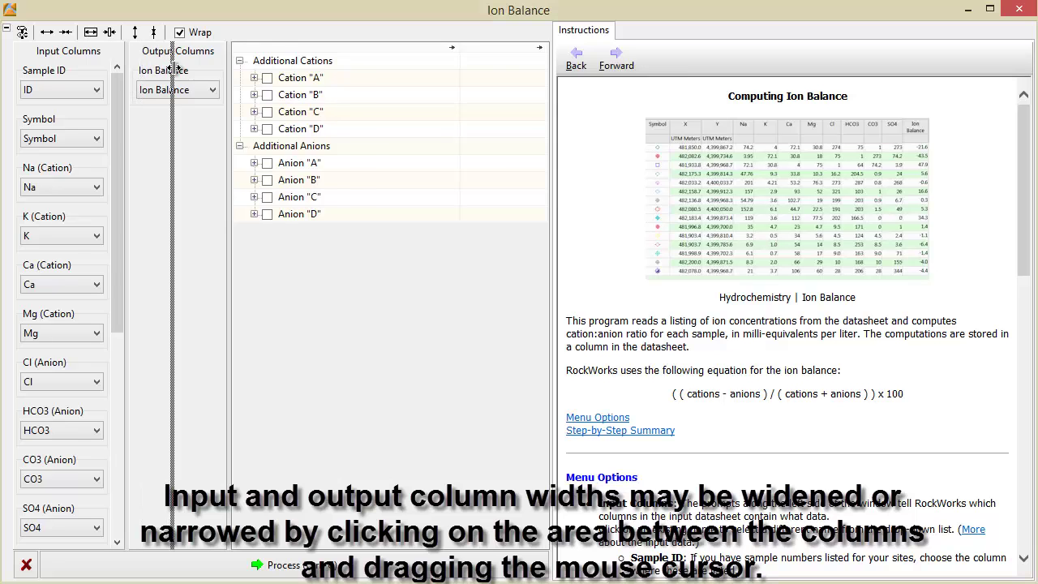
Widen the Ion Balance input and output column areas, then narrow the input area again.
left_click_drag(172, 68, 173, 69)
mouse_move(278, 86)
left_mouse_down()
mouse_move(359, 89)
mouse_move(283, 89)
left_mouse_up()
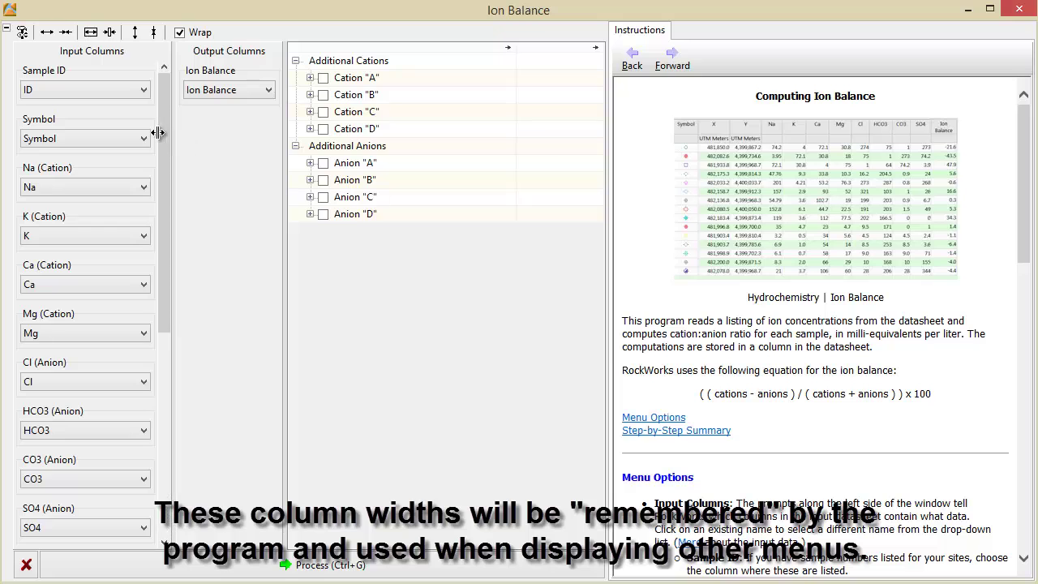
left_click_drag(126, 138, 130, 138)
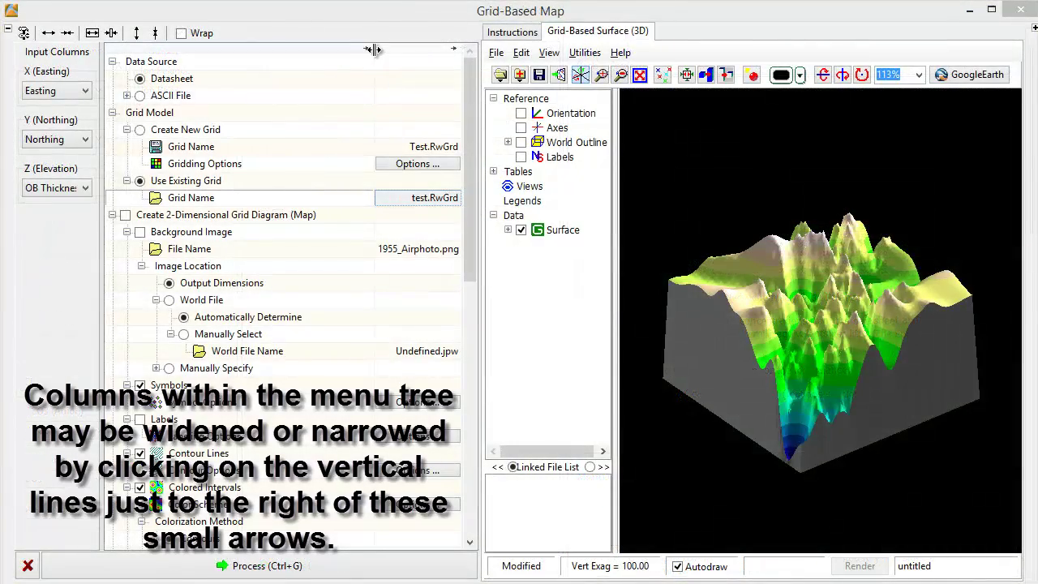
Drag the Grid-Based Map tree dividers left to narrow the setting-name and value columns.
left_click_drag(372, 50, 362, 49)
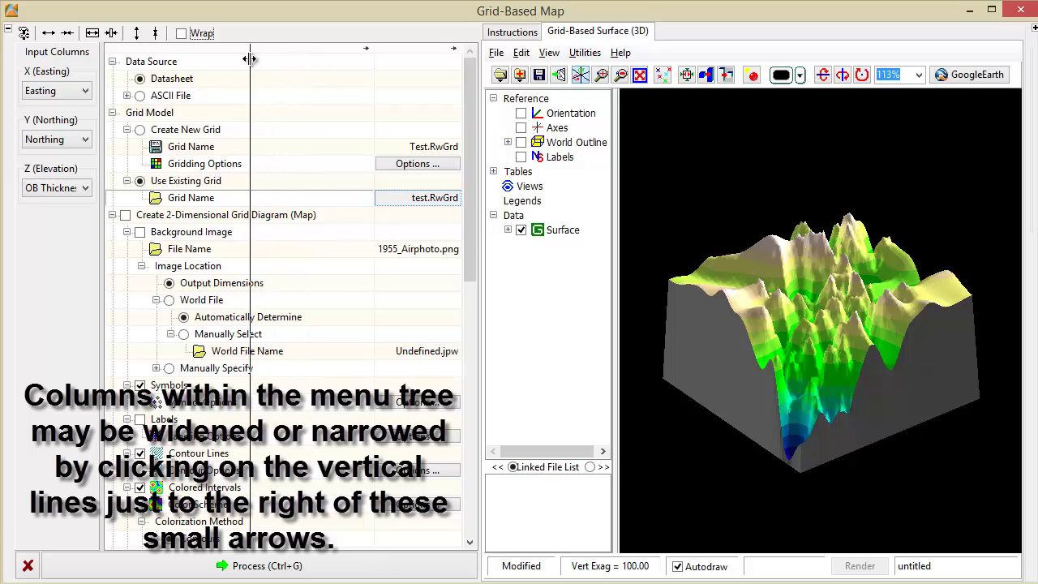
left_click_drag(249, 59, 249, 58)
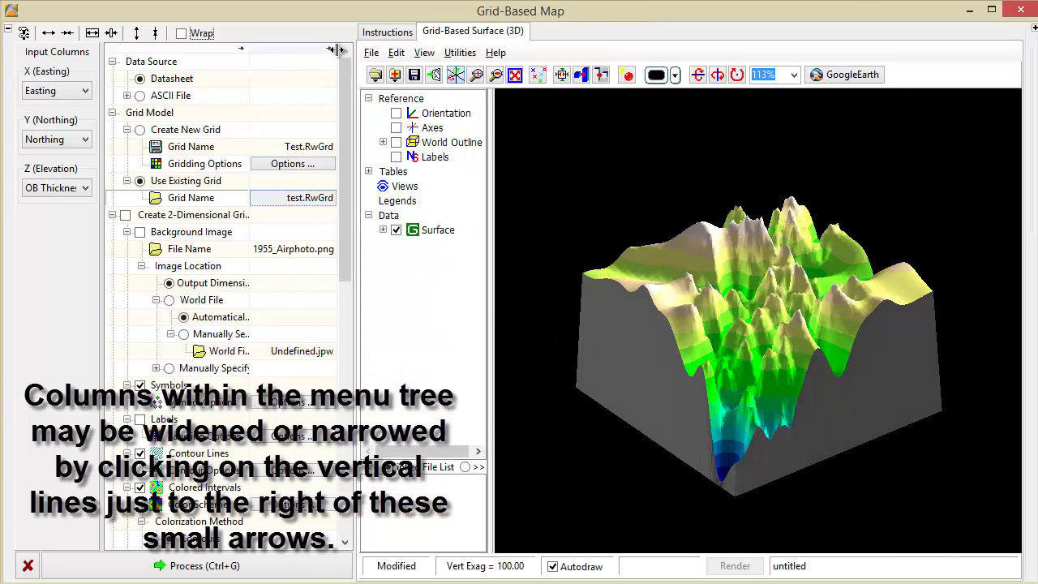
left_click_drag(337, 51, 318, 52)
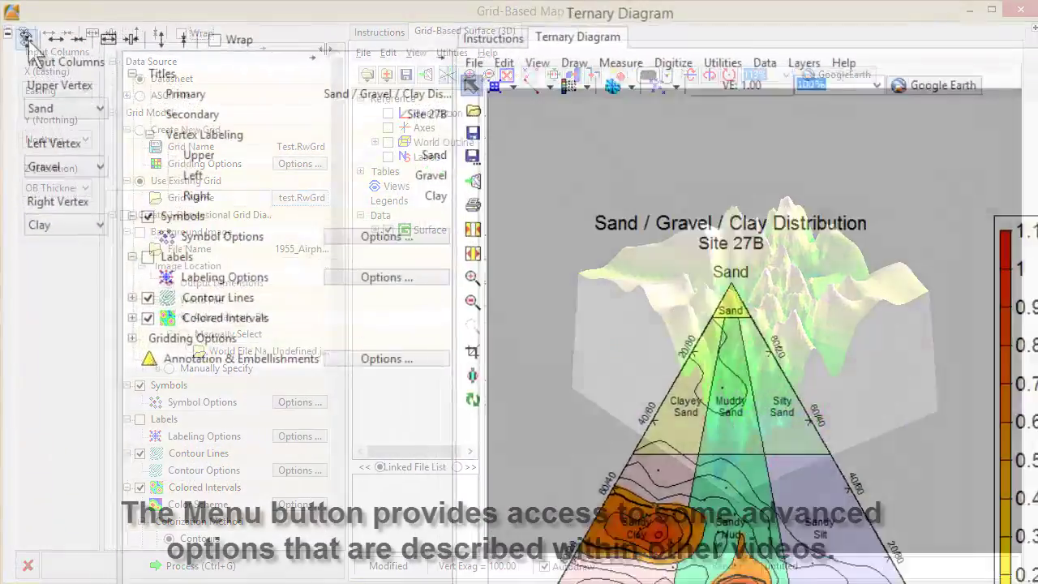
Widen the Ternary Diagram tree columns six steps with the Enlarge button.
left_click(26, 37)
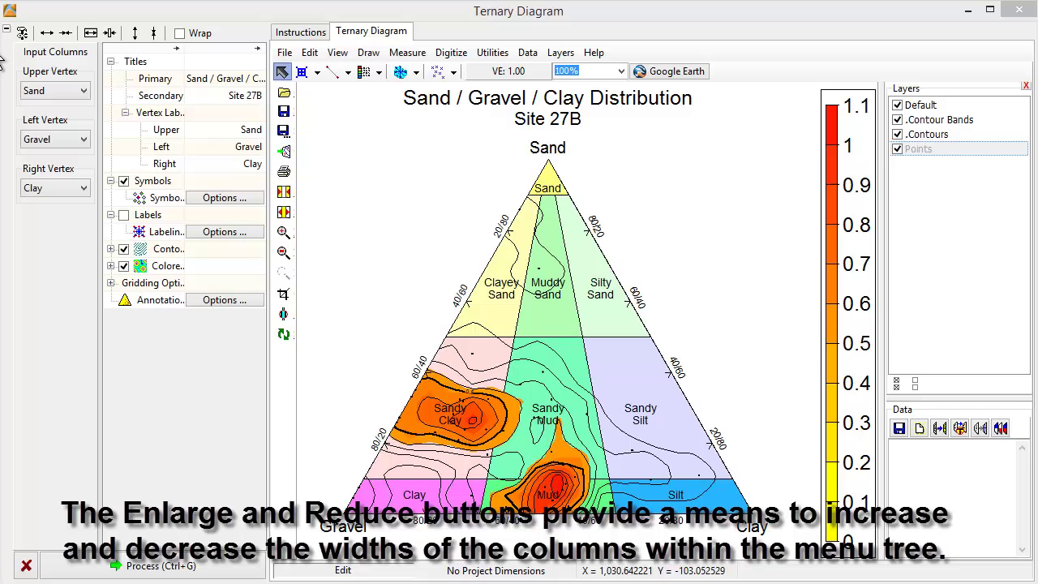
left_click(47, 32)
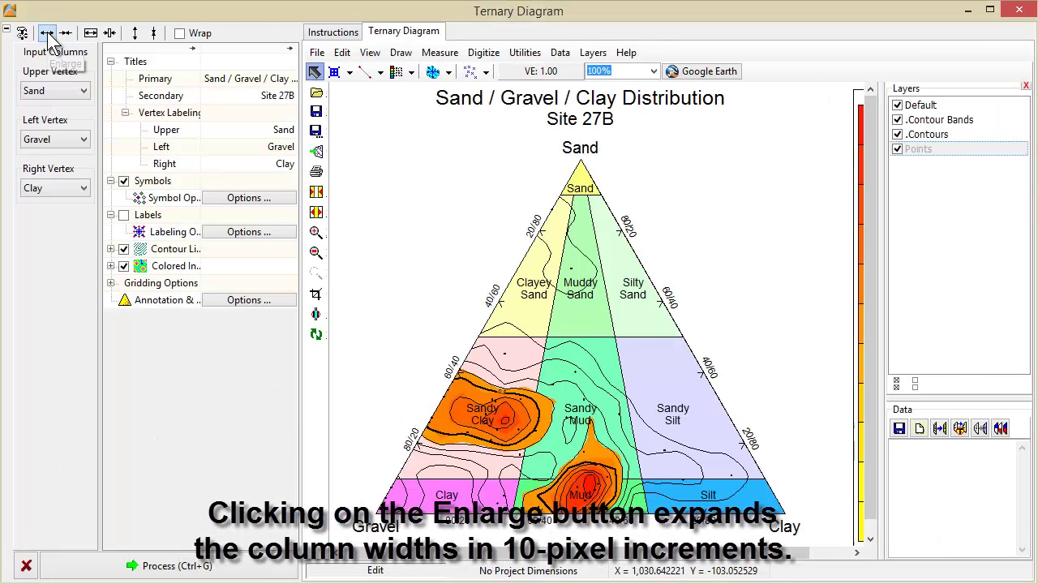
left_click(47, 32)
left_click(47, 33)
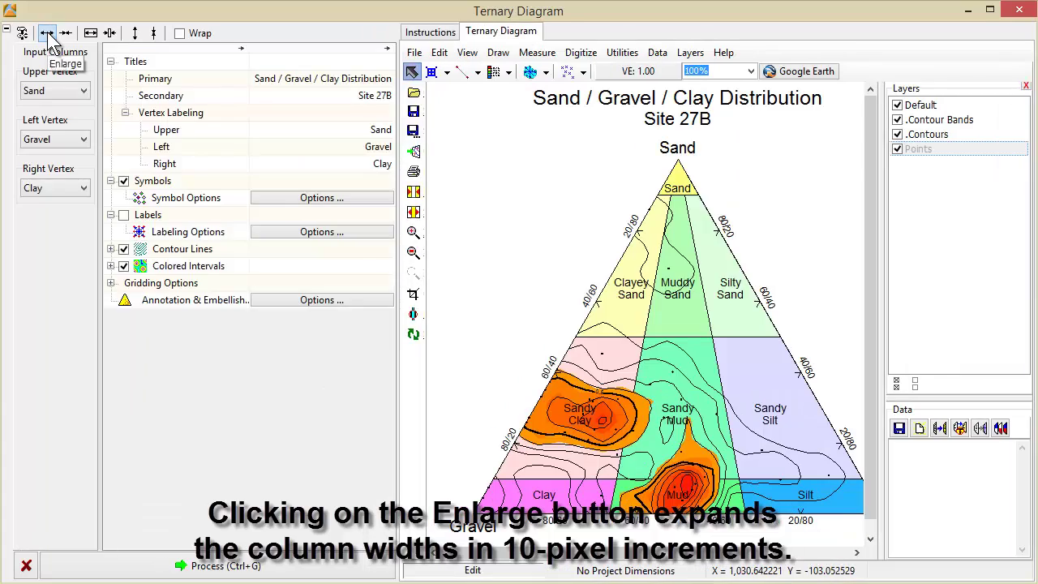
left_click(47, 33)
left_click(47, 32)
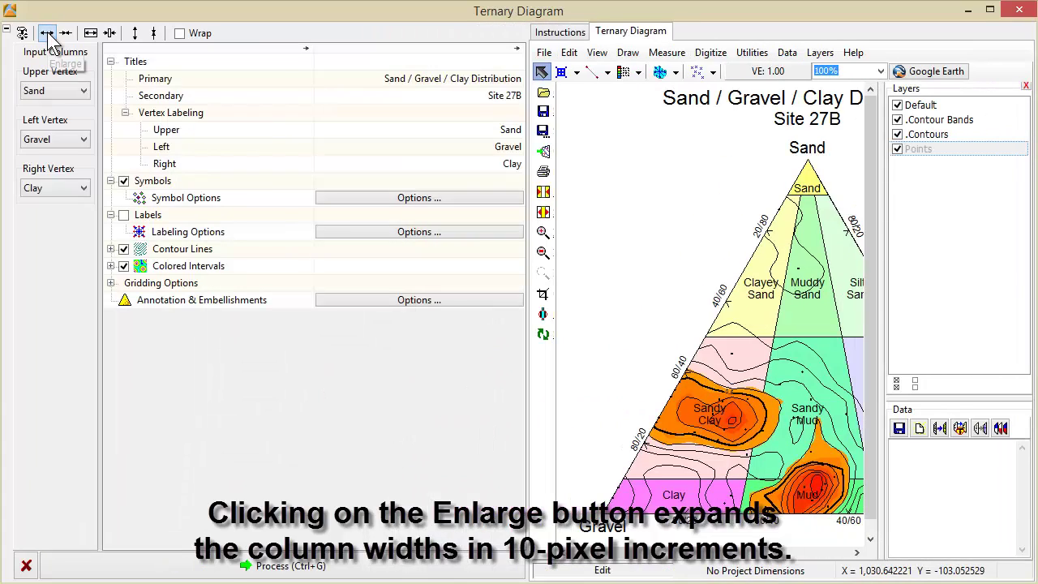
left_click(47, 33)
Narrow the tree columns back six steps with the Reduce button.
left_click(65, 32)
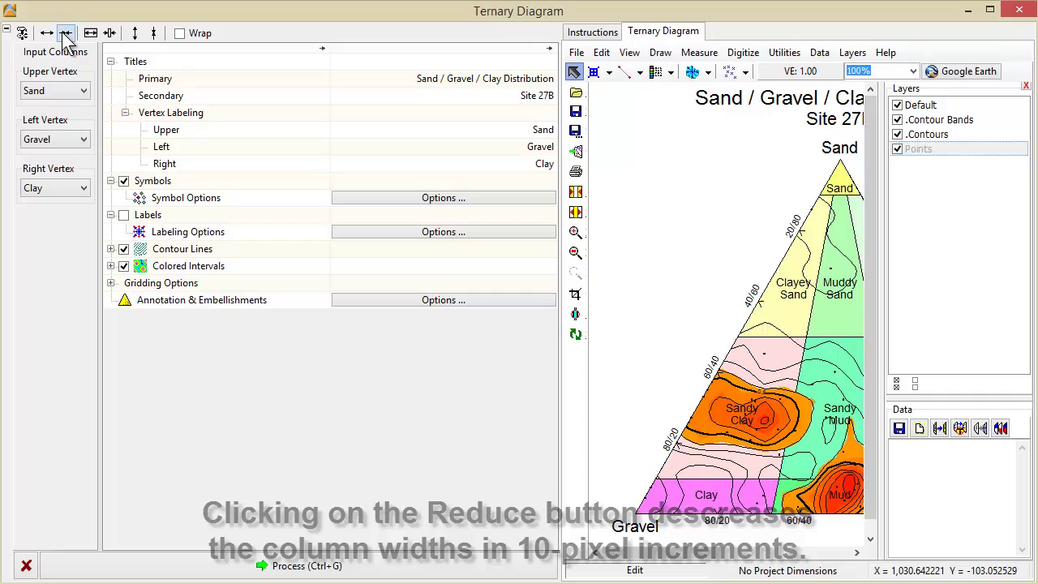
left_click(66, 34)
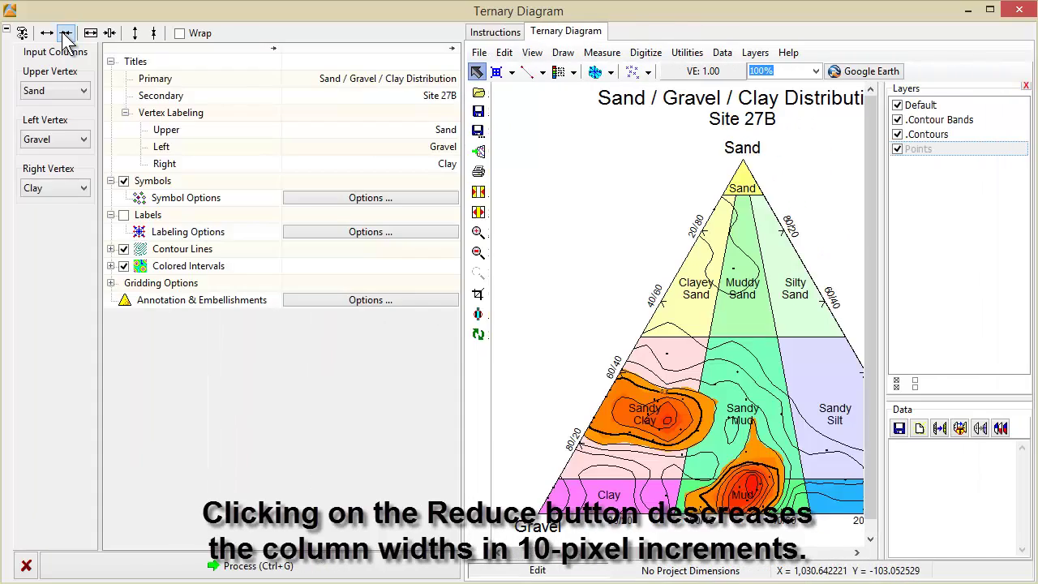
left_click(66, 34)
left_click(63, 34)
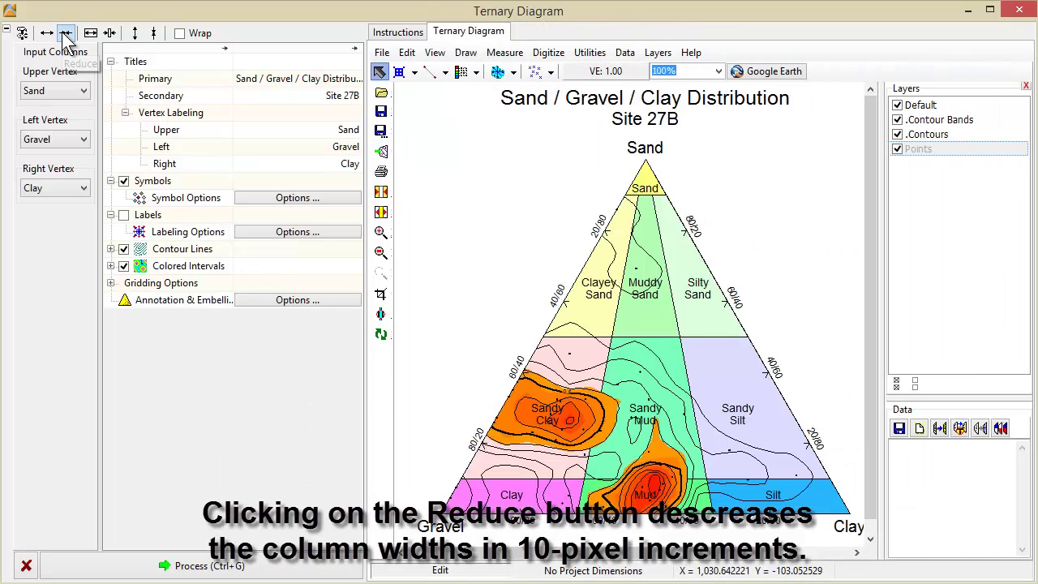
left_click(63, 34)
left_click(64, 34)
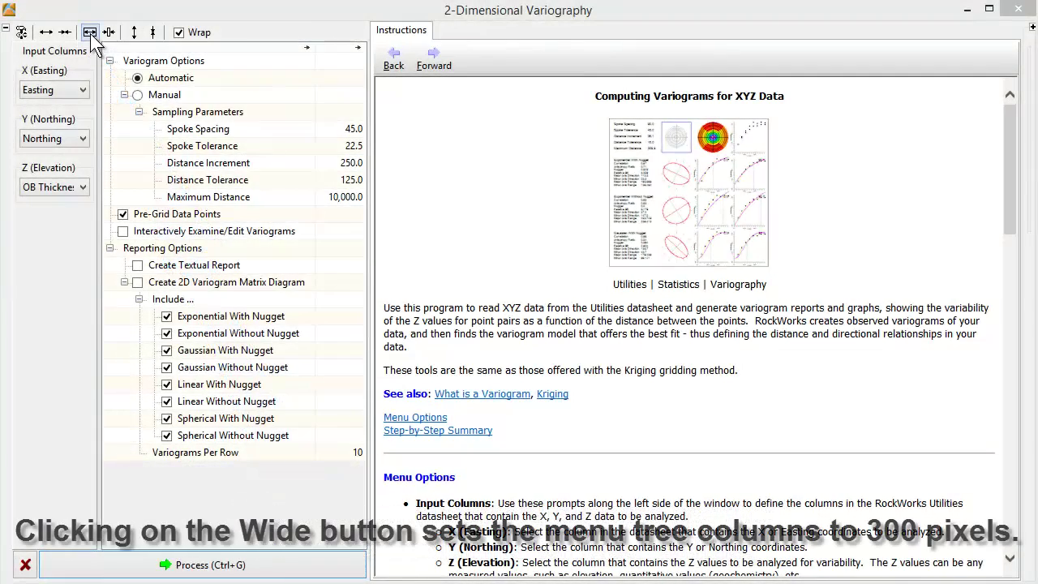
Set the Variography tree columns to 300 pixels (Wide), then 100 pixels (Narrow).
left_click(90, 33)
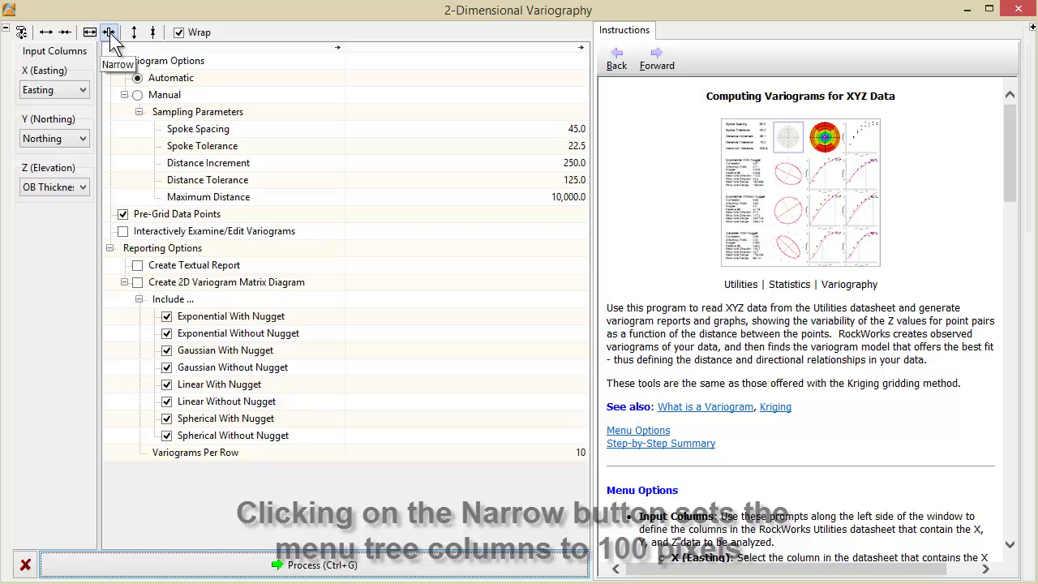
left_click(110, 33)
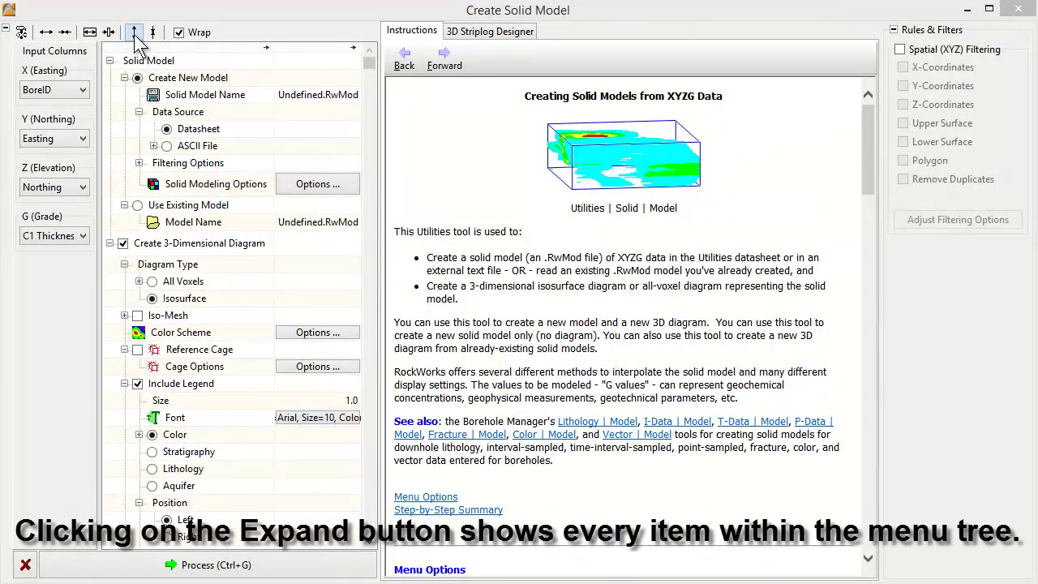
Expand all Create Solid Model tree branches, then collapse to the major categories.
left_click(135, 32)
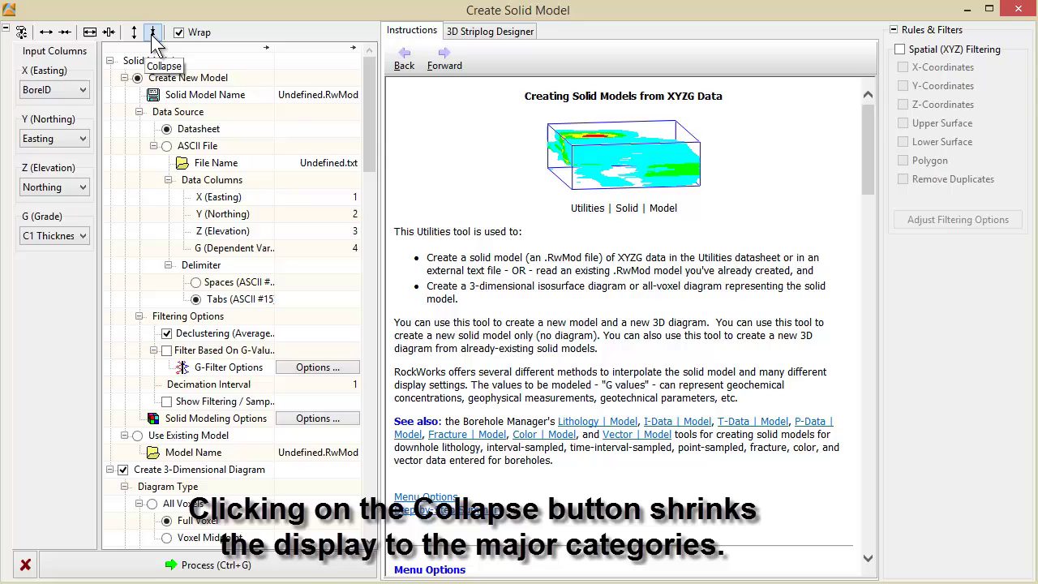
left_click(152, 33)
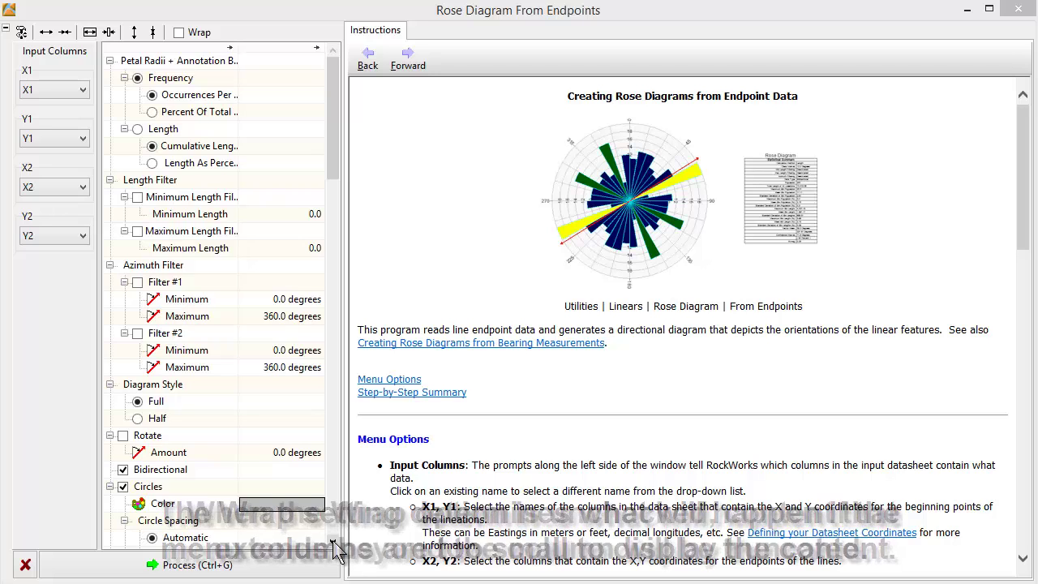
Scroll to the truncated Rose Diagram items and enable Wrap so long names show fully.
left_click(332, 539)
left_click_drag(332, 539, 333, 541)
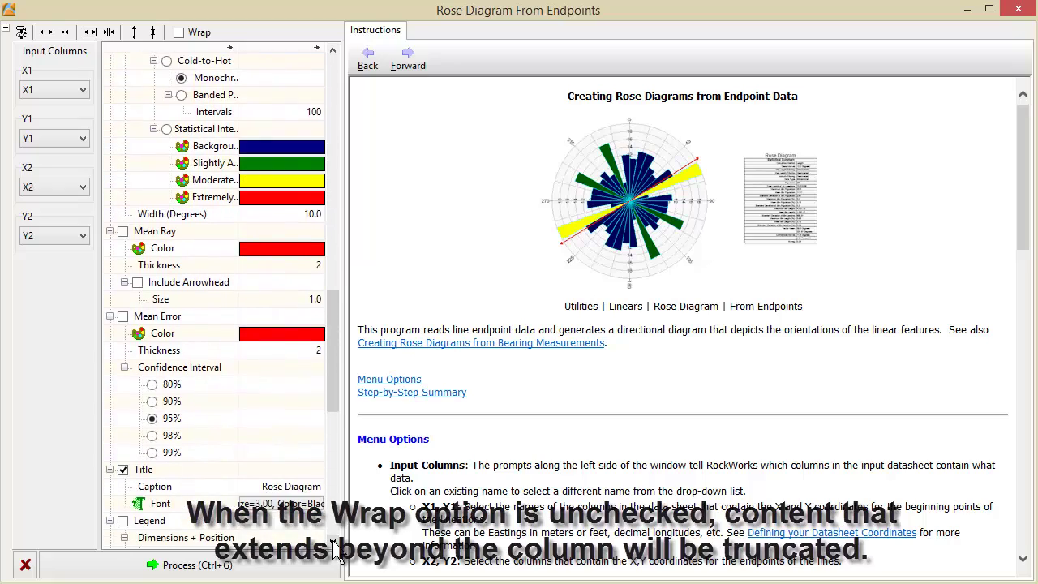
left_click(178, 33)
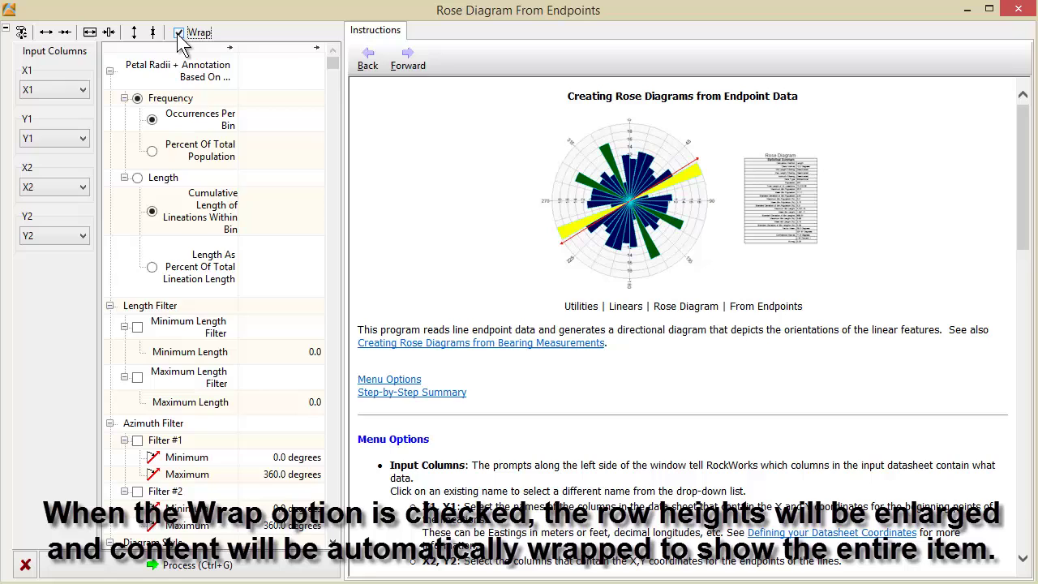
left_click_drag(333, 542, 333, 545)
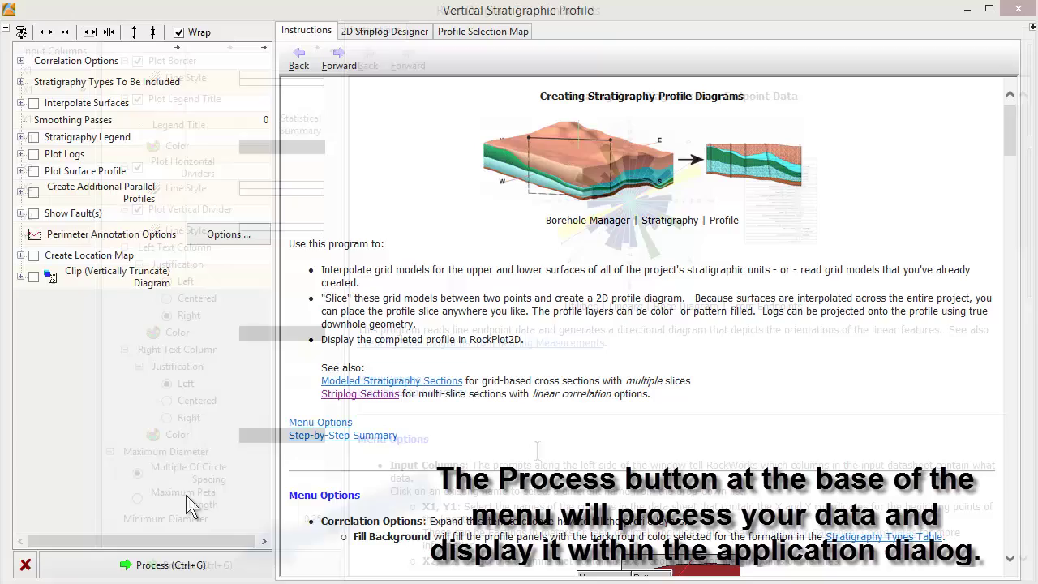
Process the Vertical Stratigraphic Profile with its current settings (Ctrl+G).
left_click(185, 561)
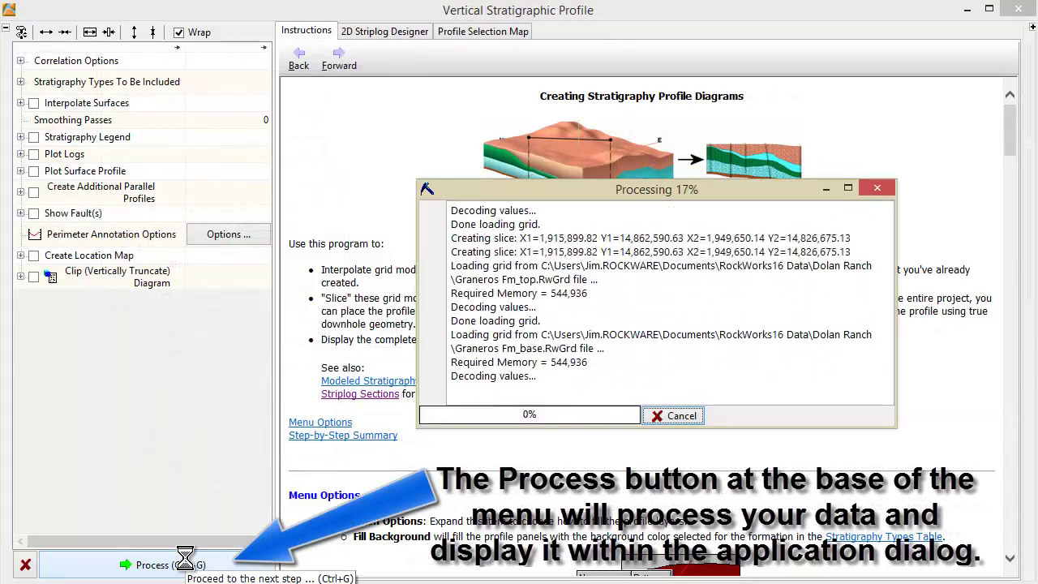